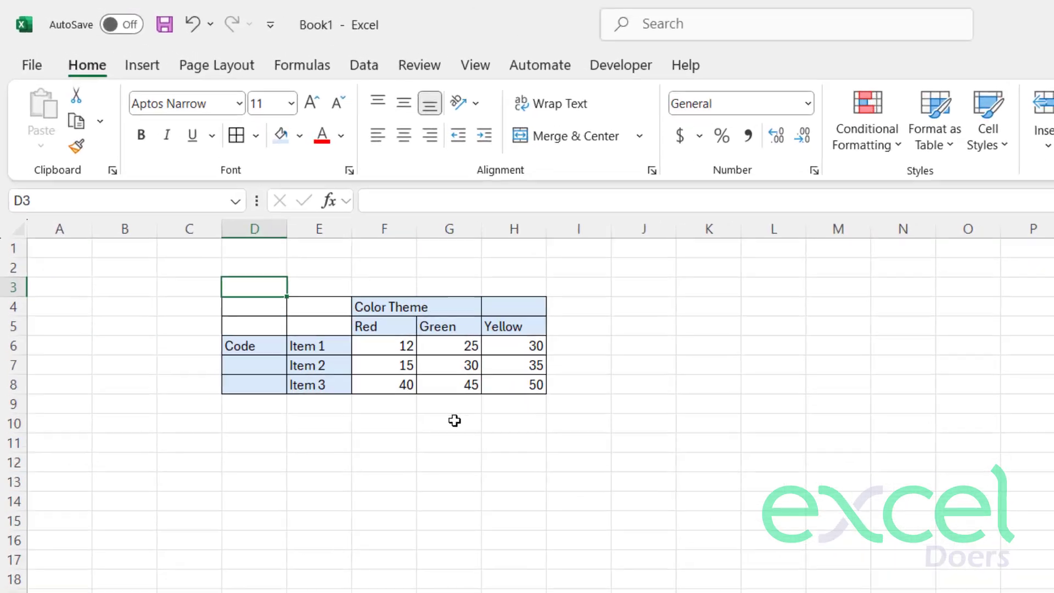
- Look through the Merge & Center options, then close them without merging anything
left_click(454, 419)
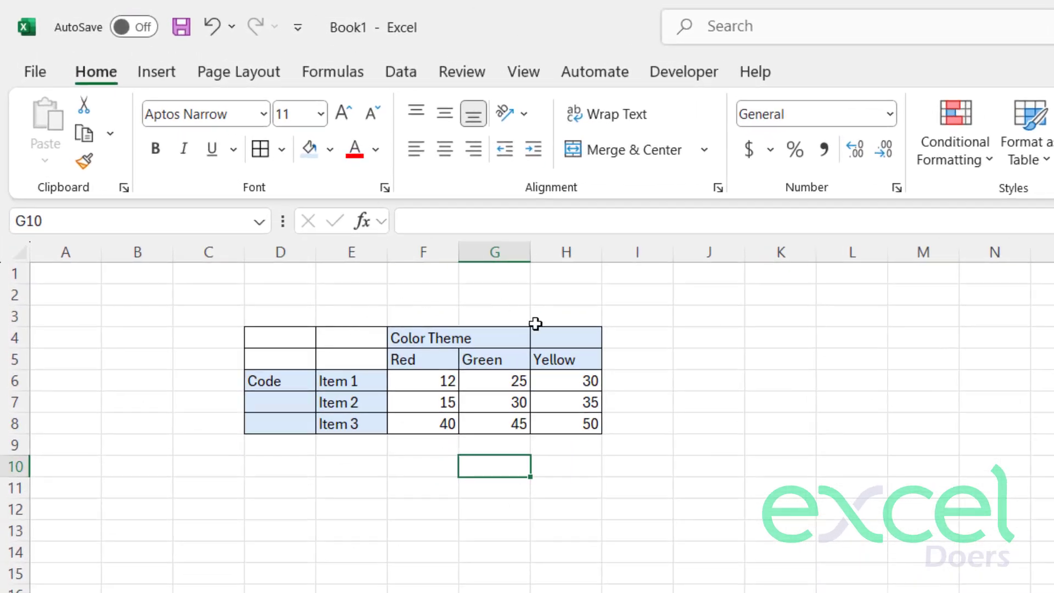
left_click(403, 345)
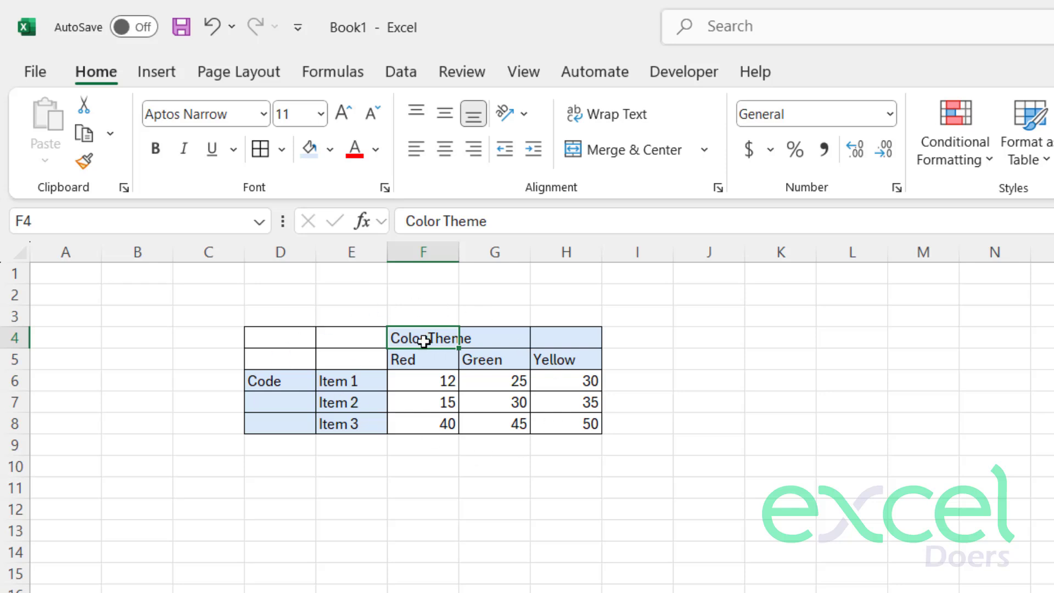
left_click(385, 384)
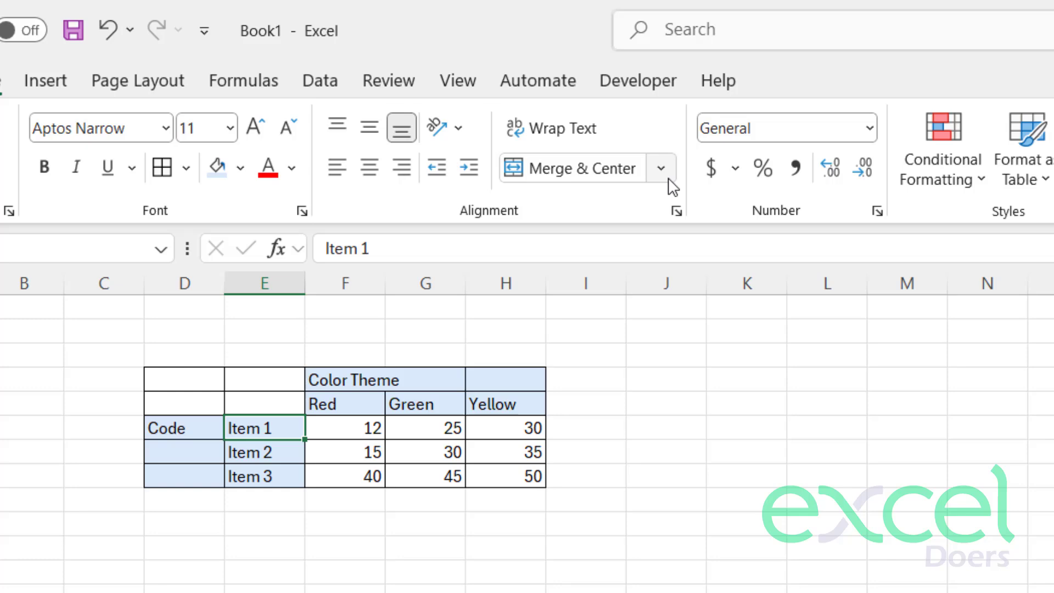
left_click(669, 179)
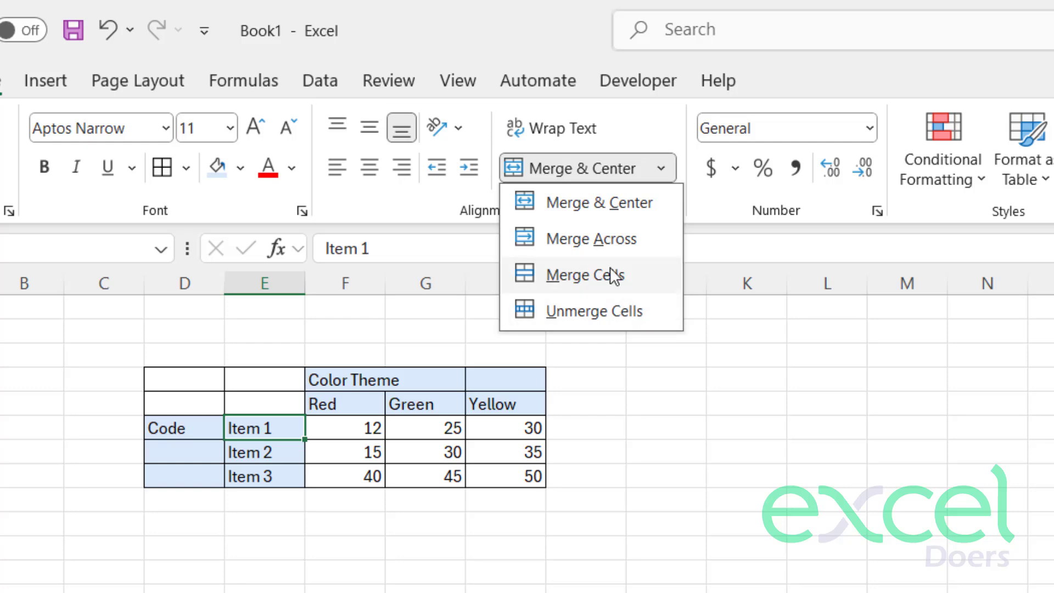
left_click(632, 384)
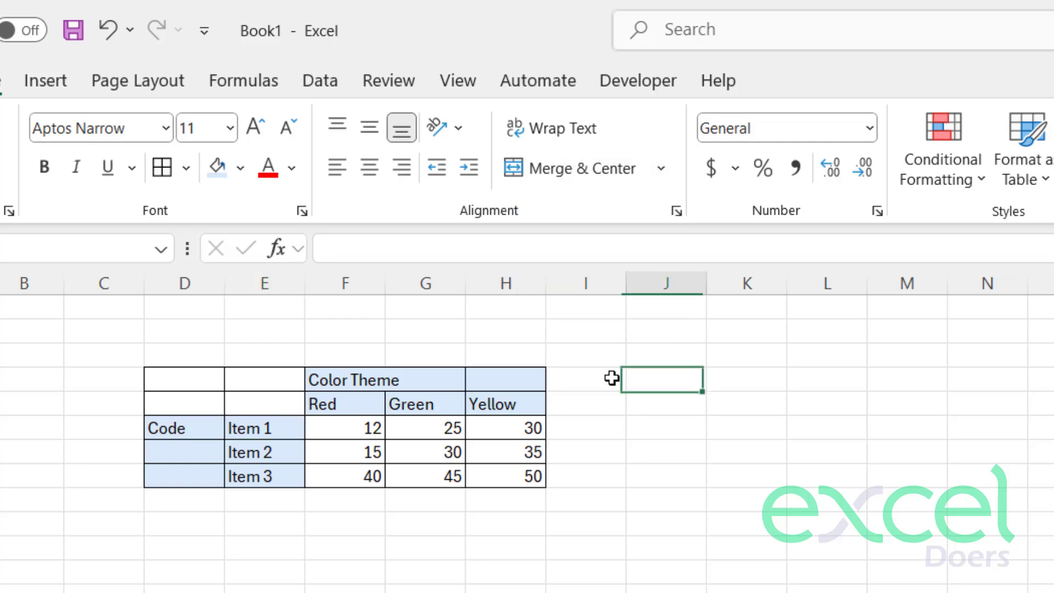
- Merge F4:H4 with Merge Cells and centre the Color Theme text
left_click(311, 380)
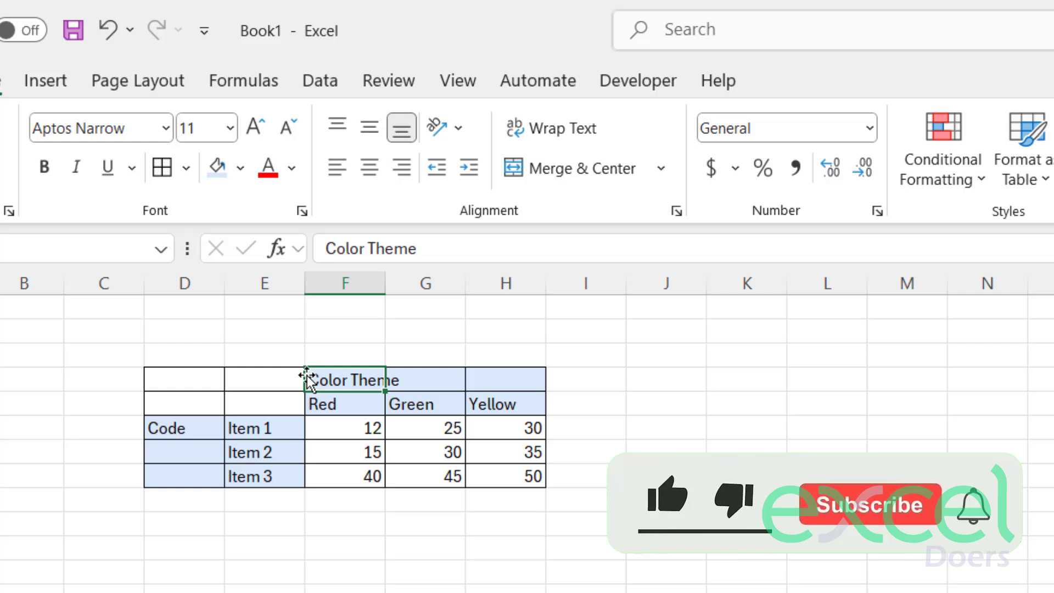
left_click_drag(323, 380, 473, 379)
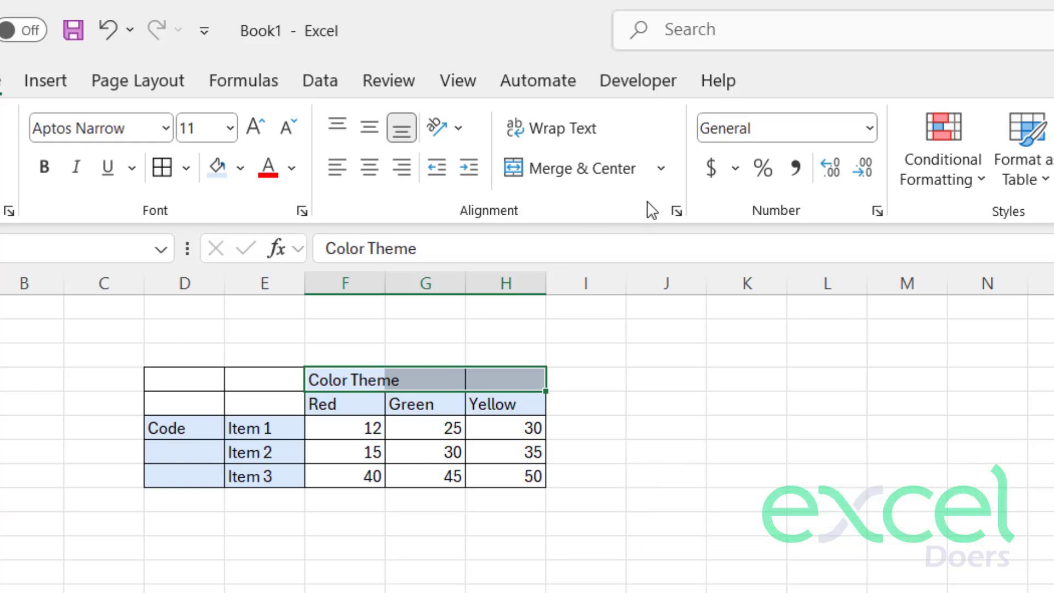
left_click(662, 168)
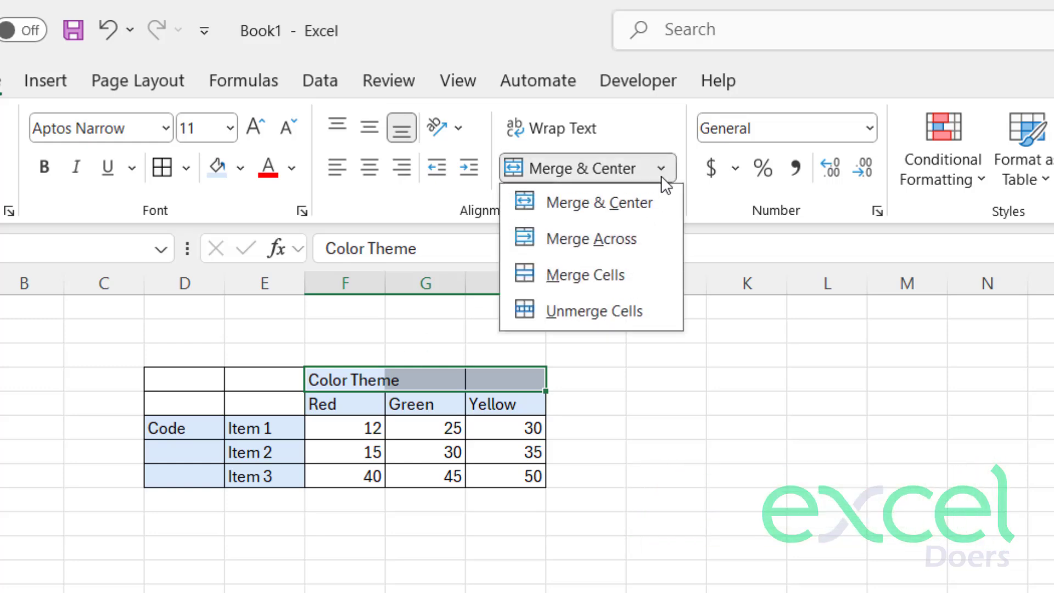
left_click(610, 278)
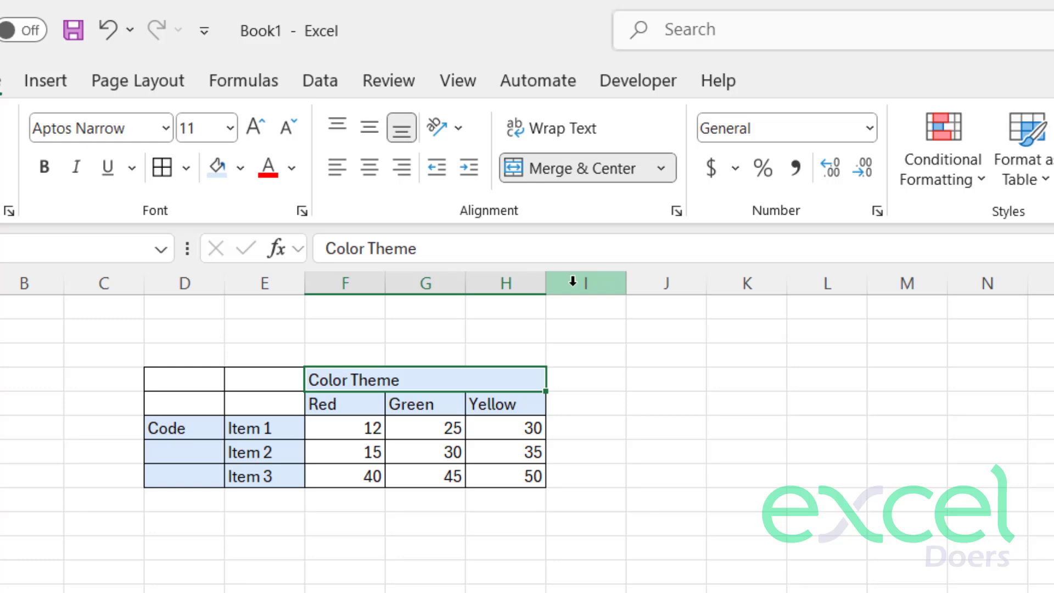
left_click(364, 177)
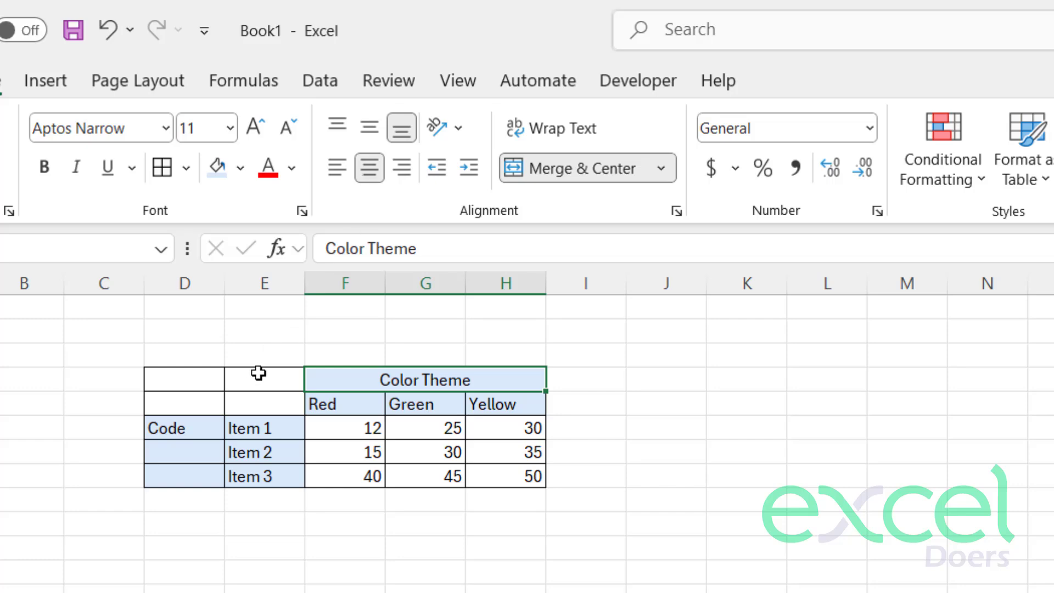
- Merge and centre D6:D8 for the Code label and middle-align it vertically
left_click(167, 429)
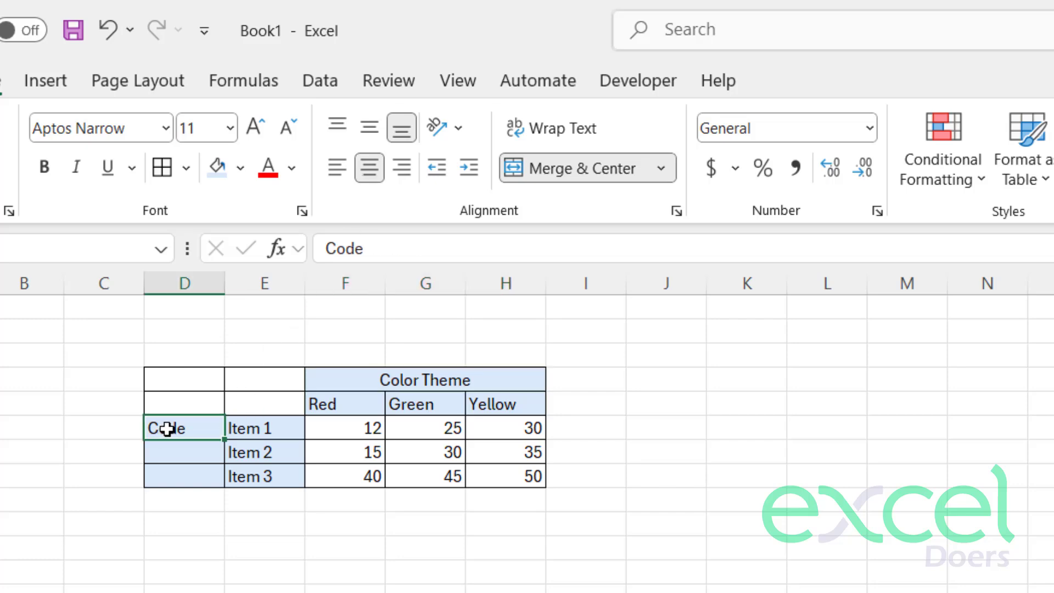
left_click_drag(167, 432, 167, 468)
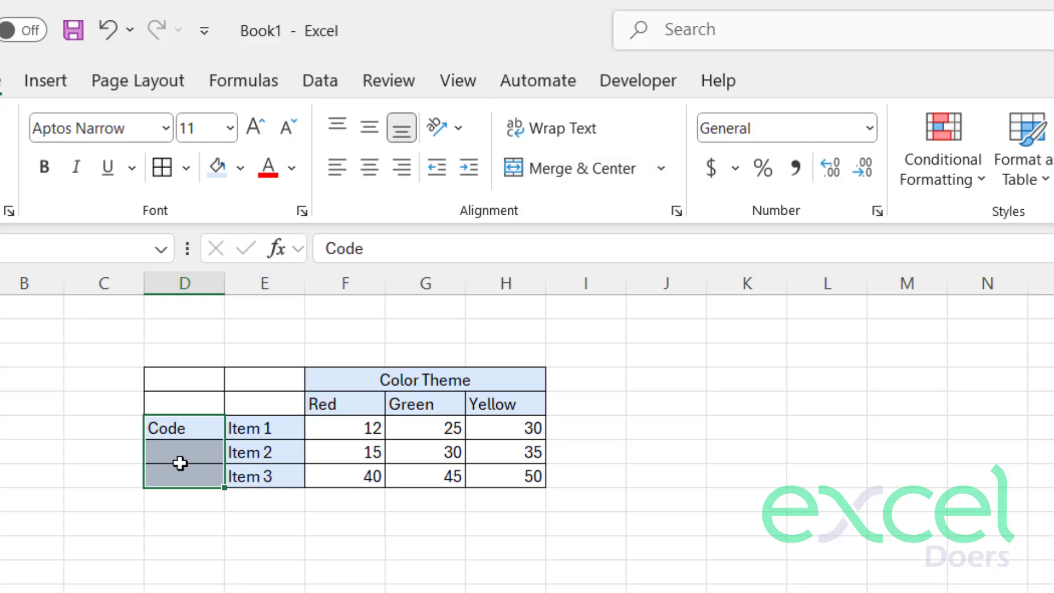
left_click(664, 168)
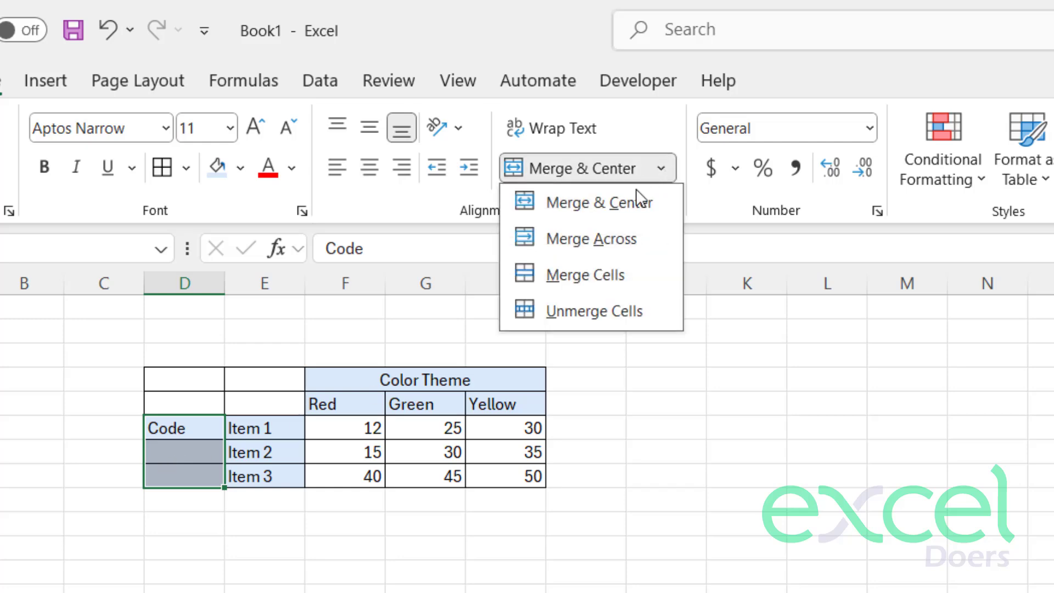
left_click(635, 204)
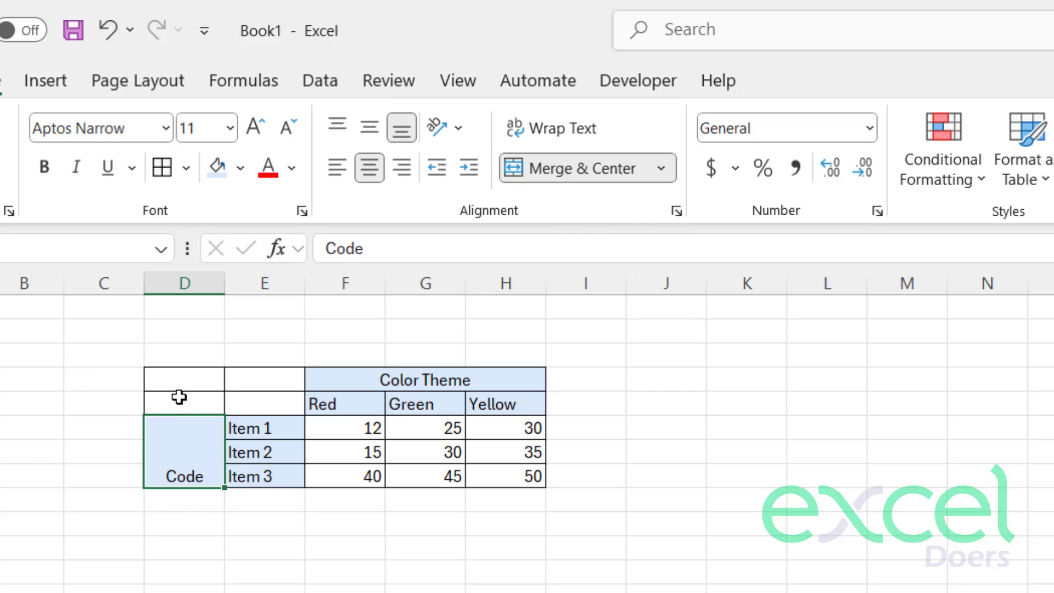
left_click(369, 129)
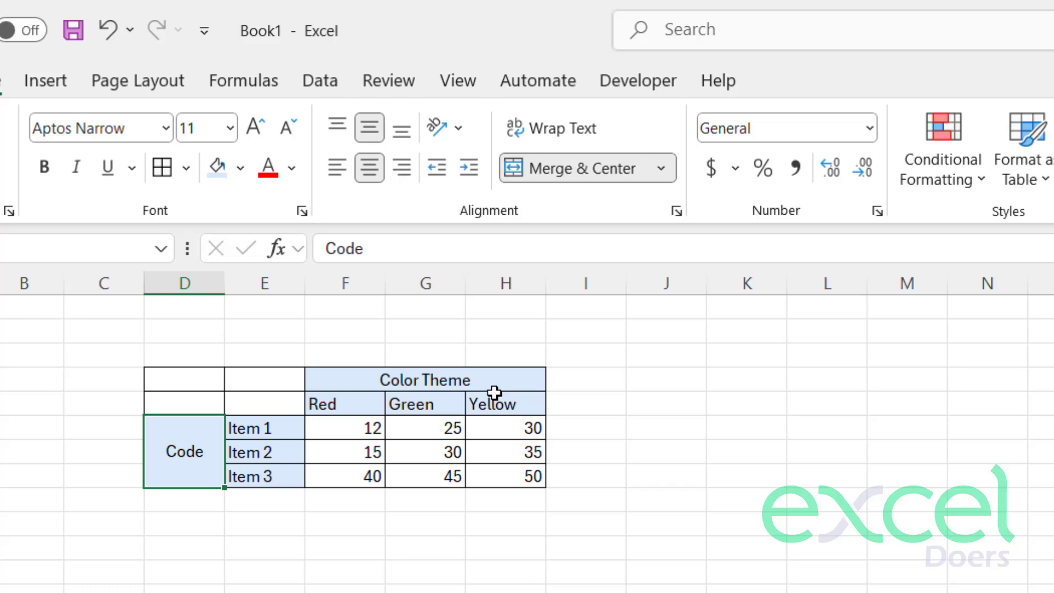
left_click(384, 540)
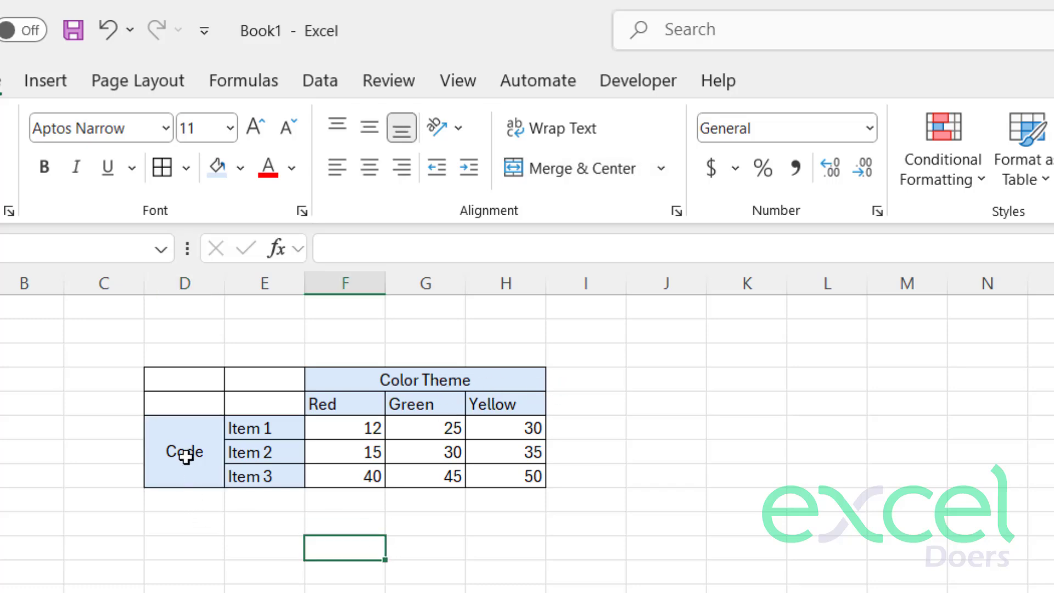
left_click(169, 430)
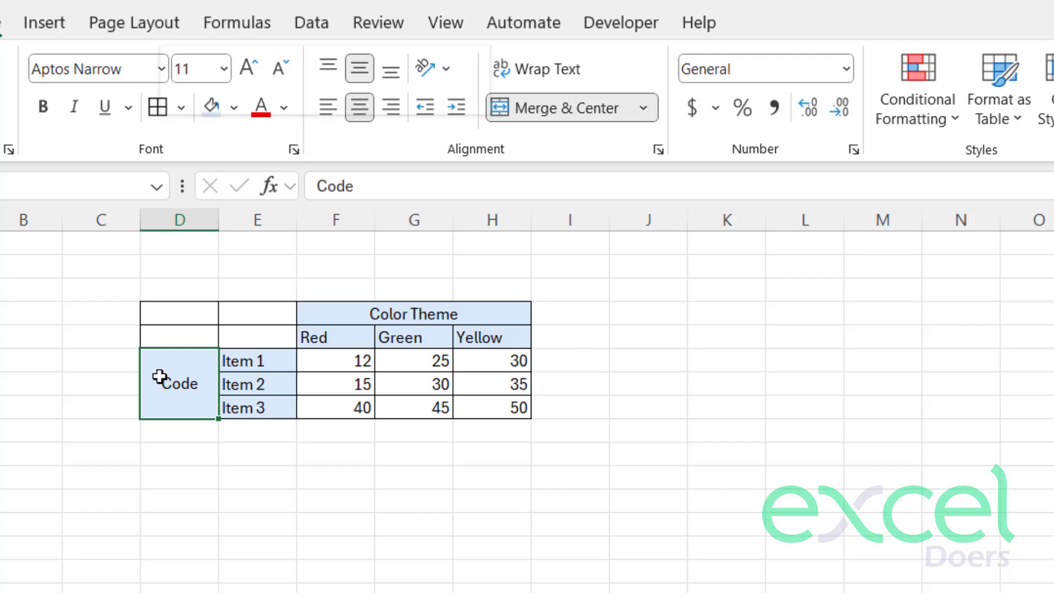
- Rotate the merged Code label to 90 degrees in Format Cells alignment
right_click(163, 446)
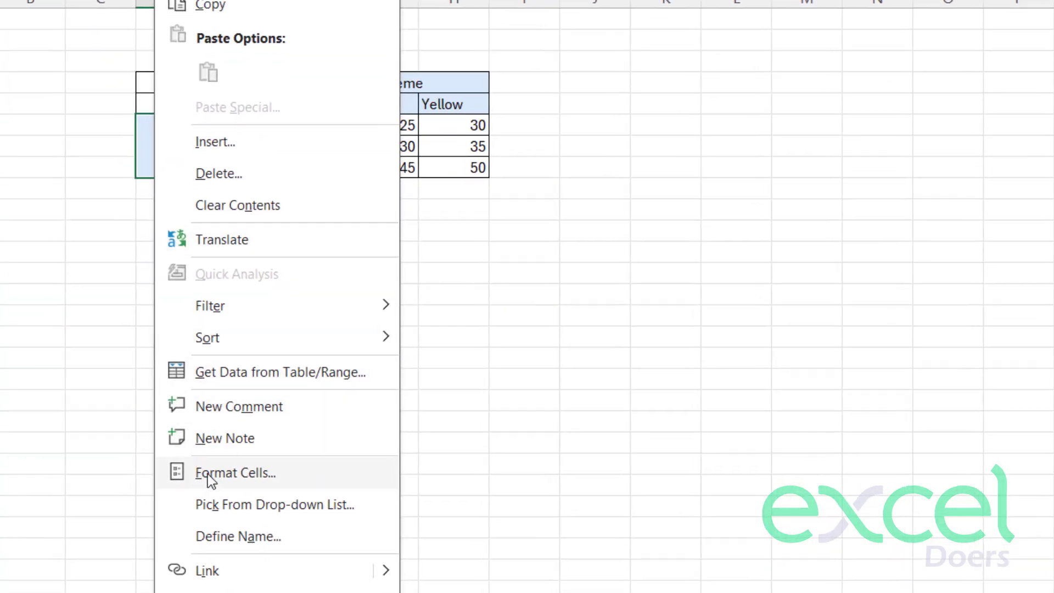
left_click(200, 473)
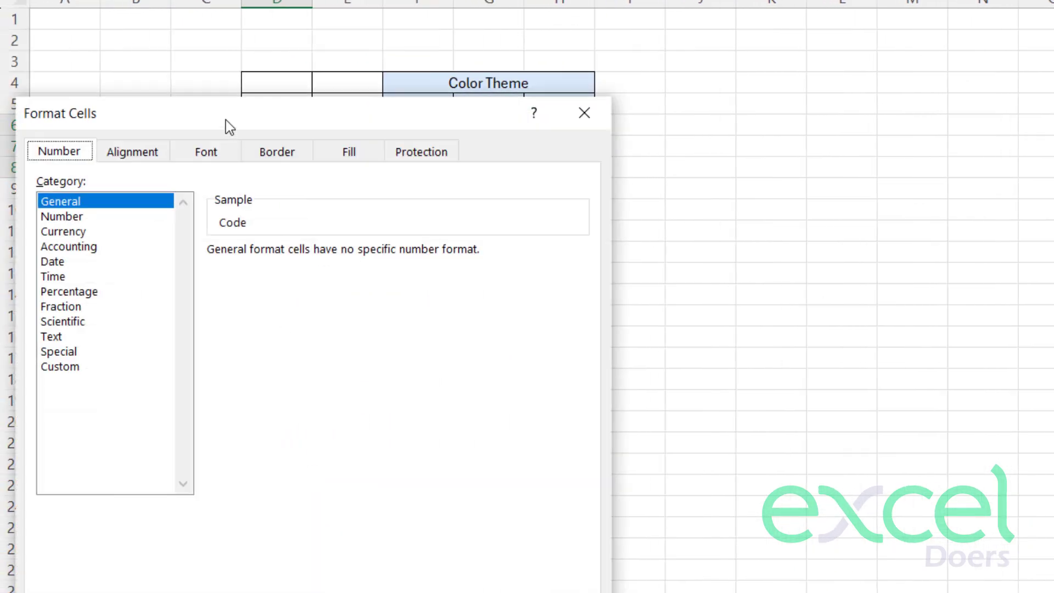
left_click_drag(229, 126, 751, 58)
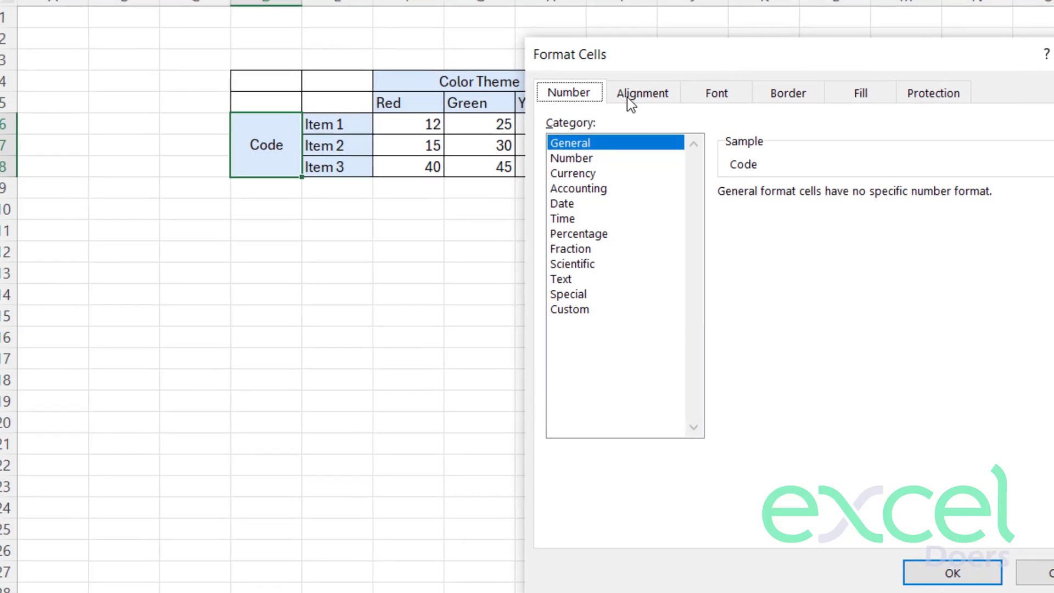
left_click(637, 99)
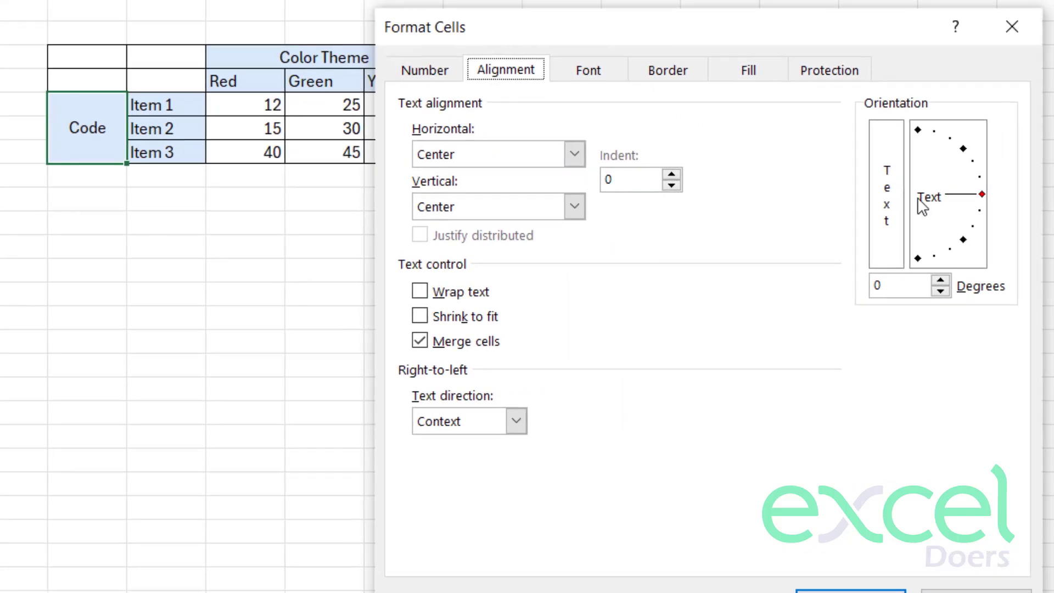
left_click(982, 195)
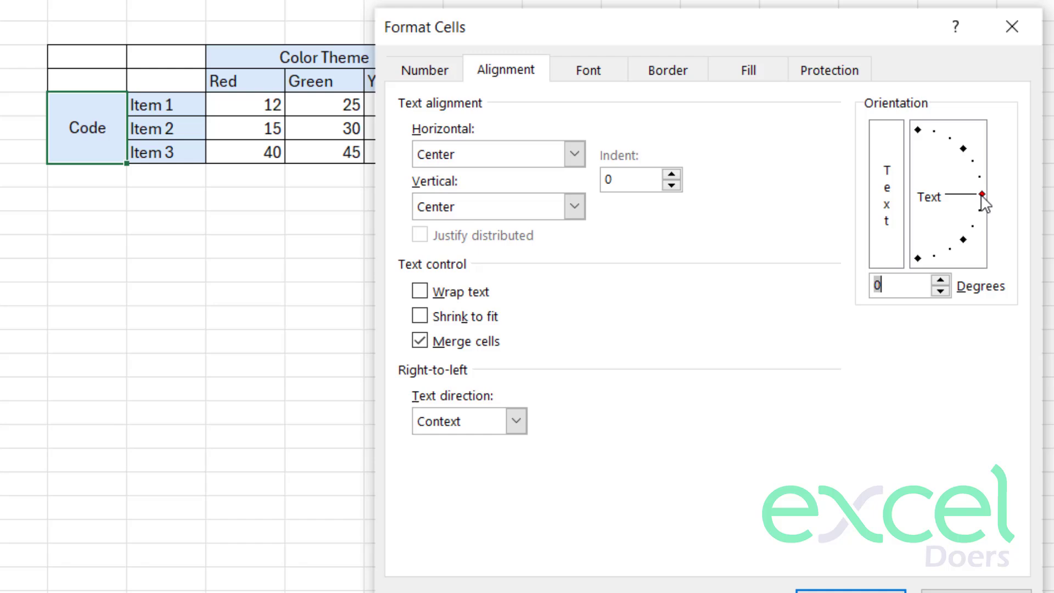
left_click_drag(983, 195, 921, 139)
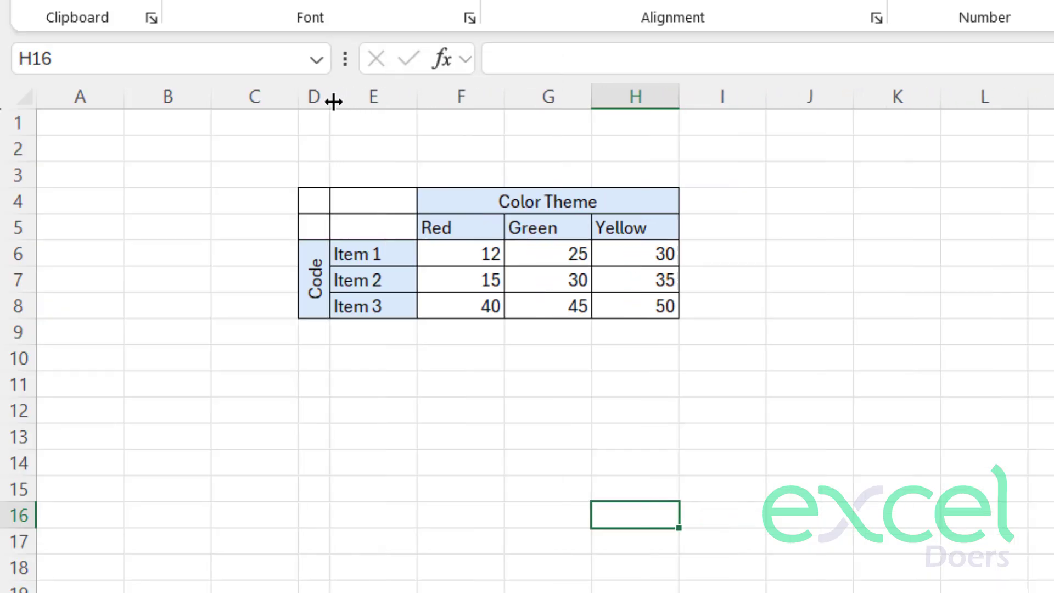
- Widen columns F:H to an equal width of 11.67, then select D4:E5
left_click_drag(464, 90, 624, 97)
left_click(595, 313)
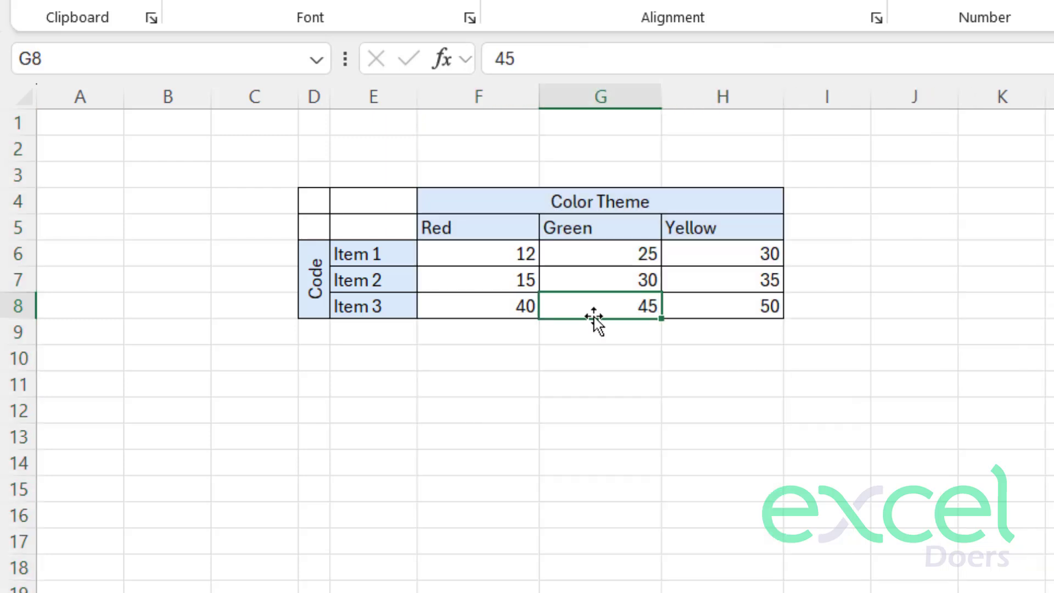
left_click_drag(329, 199, 358, 210)
left_click_drag(358, 247, 361, 264)
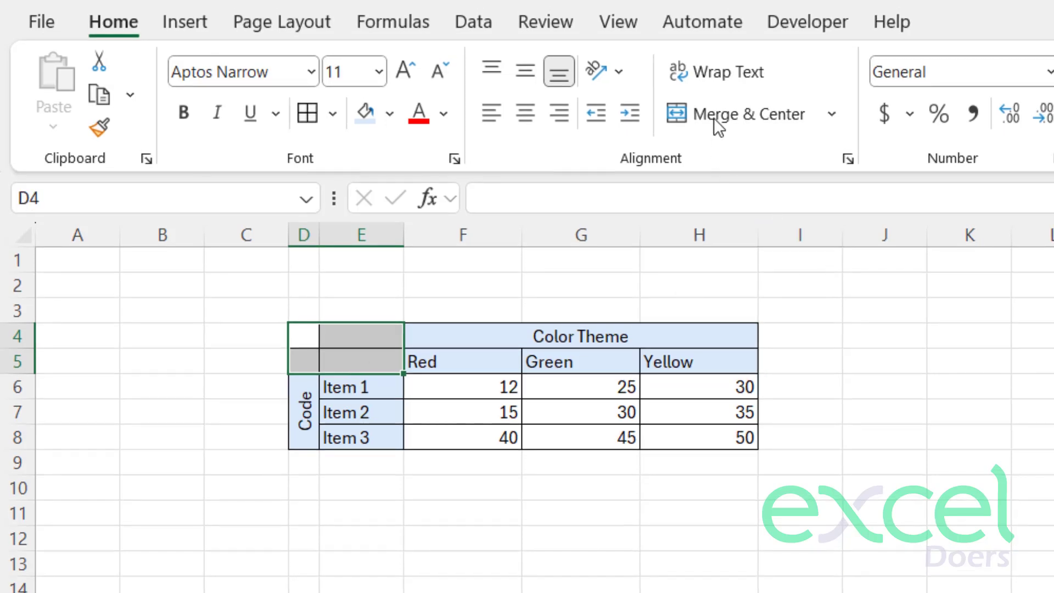
- Merge the empty D4:E5 corner and centre the Red, Green and Yellow headers
left_click(719, 127)
left_click(904, 453)
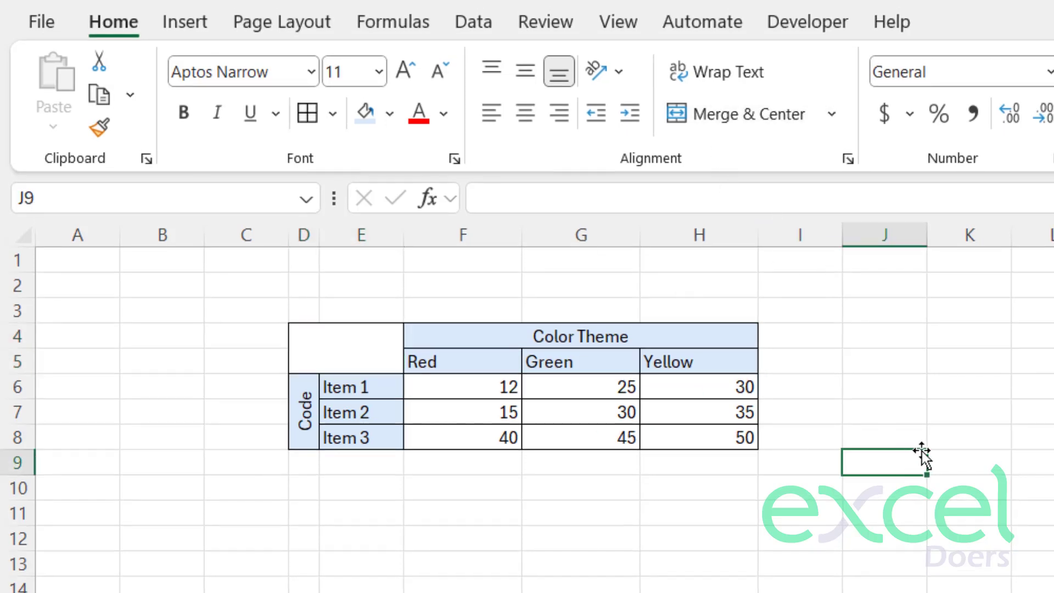
left_click_drag(699, 365, 522, 359)
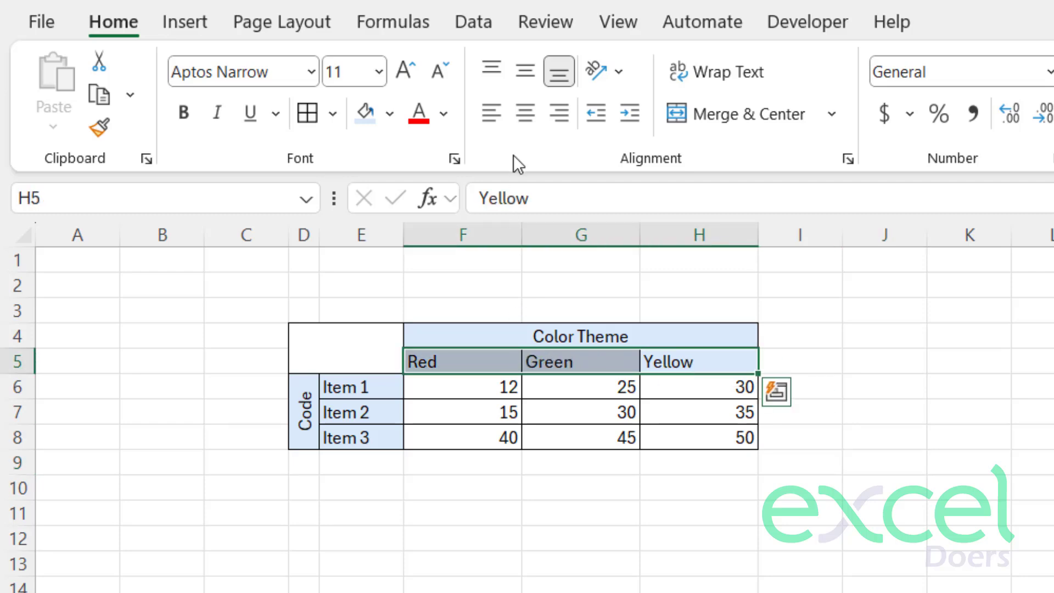
left_click(532, 131)
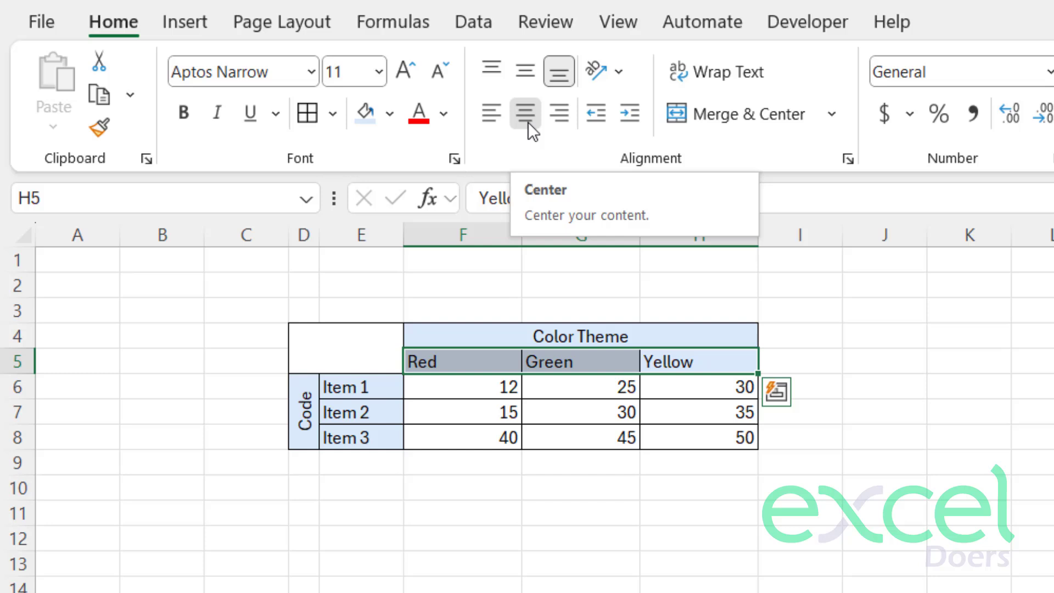
- Centre the Item 1, Item 2 and Item 3 labels
left_click(390, 490)
left_click_drag(364, 392, 368, 438)
left_click(526, 113)
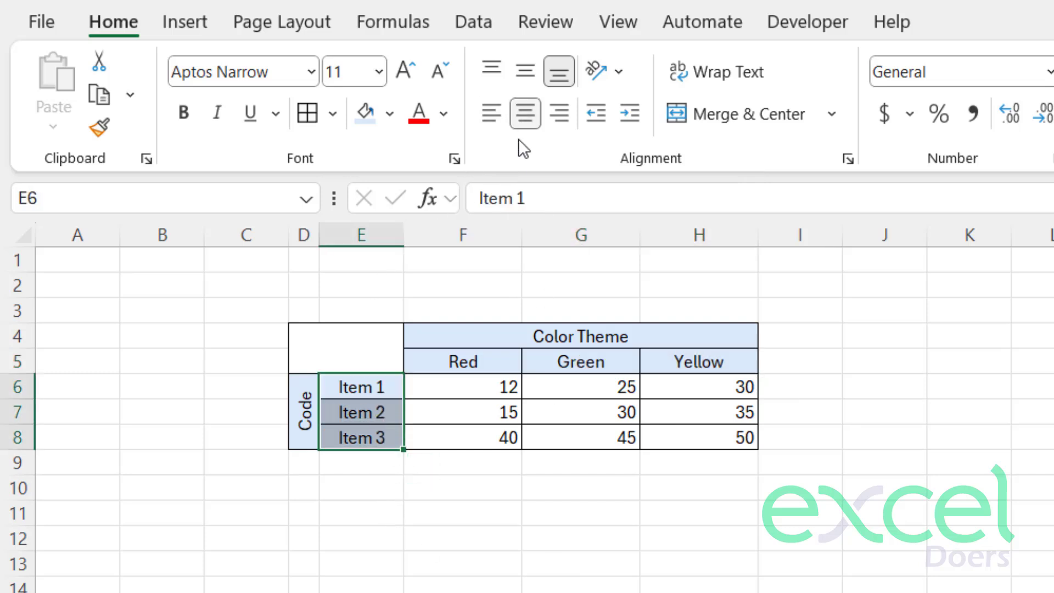
left_click(582, 343)
left_click(692, 518)
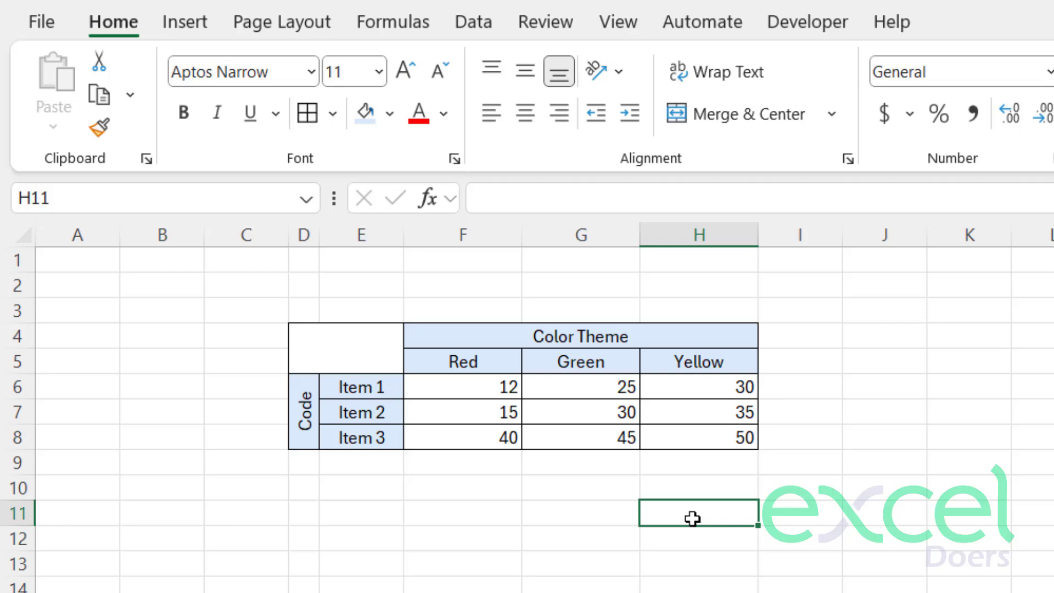
- Enter 'Price Table' in the merged corner cell D4
left_click(352, 358)
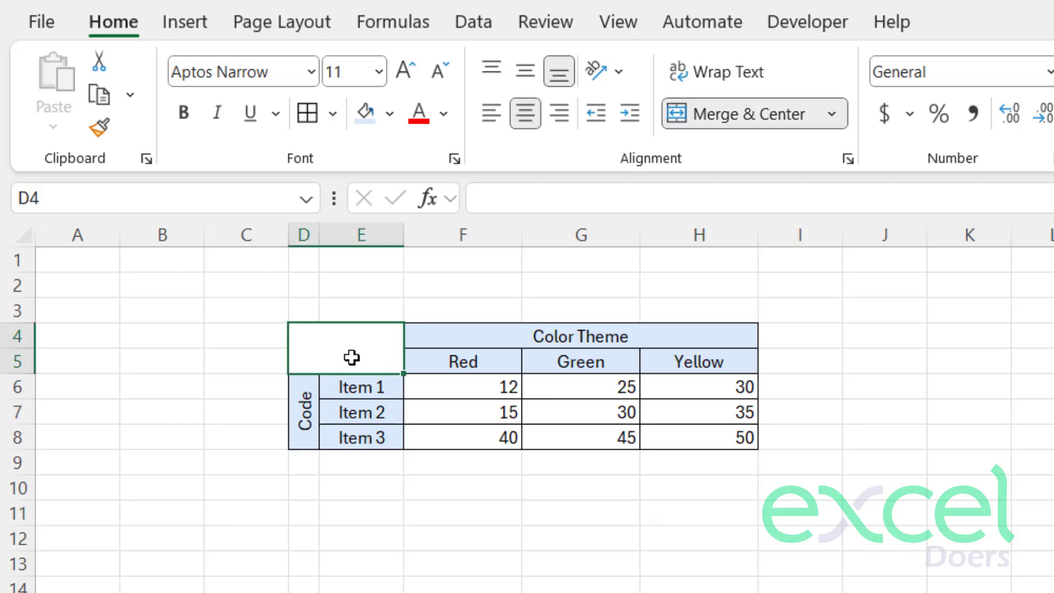
type("Price Table")
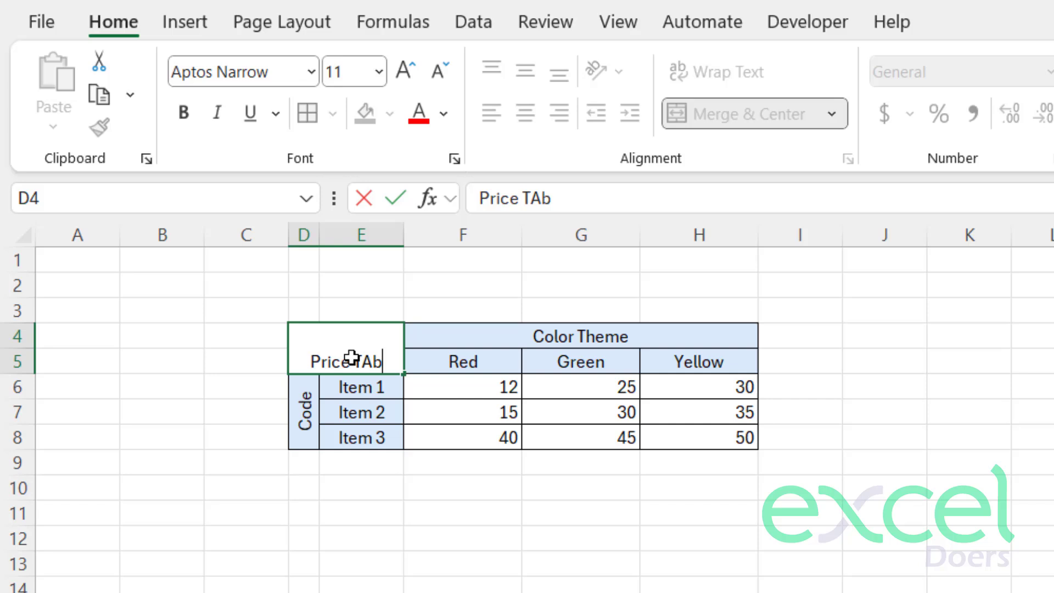
key("Return")
- Middle-align the Price Table cell and fill it light orange
left_click(352, 358)
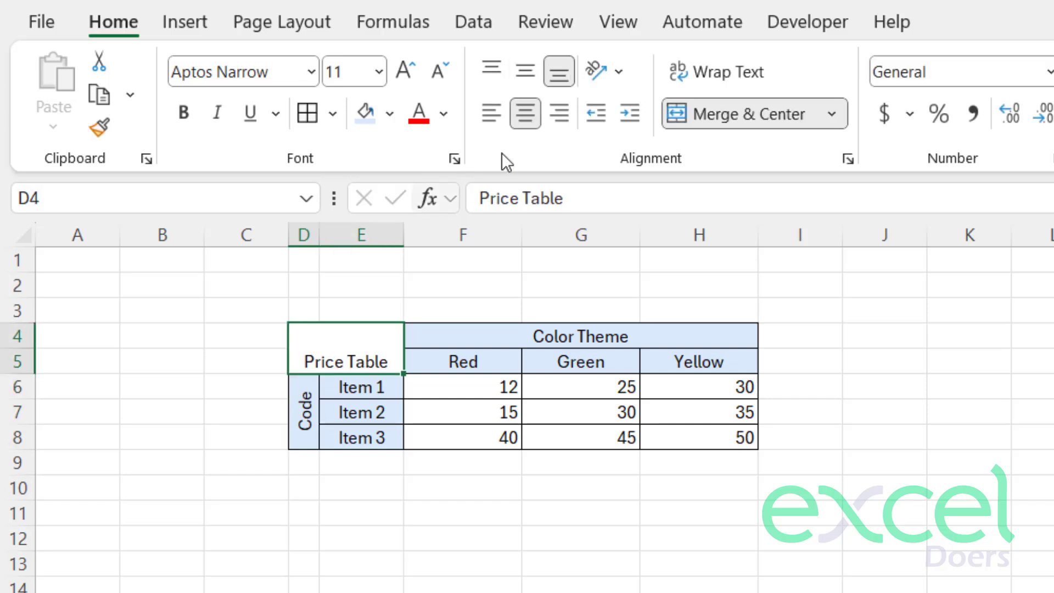
left_click(526, 74)
left_click(390, 114)
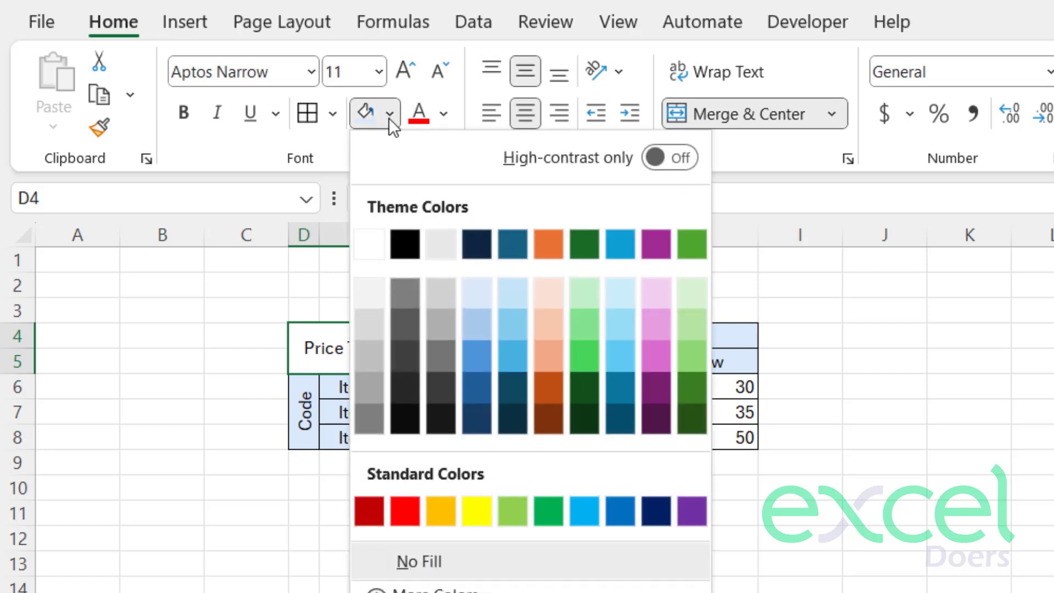
left_click(549, 294)
left_click(835, 544)
left_click(870, 564)
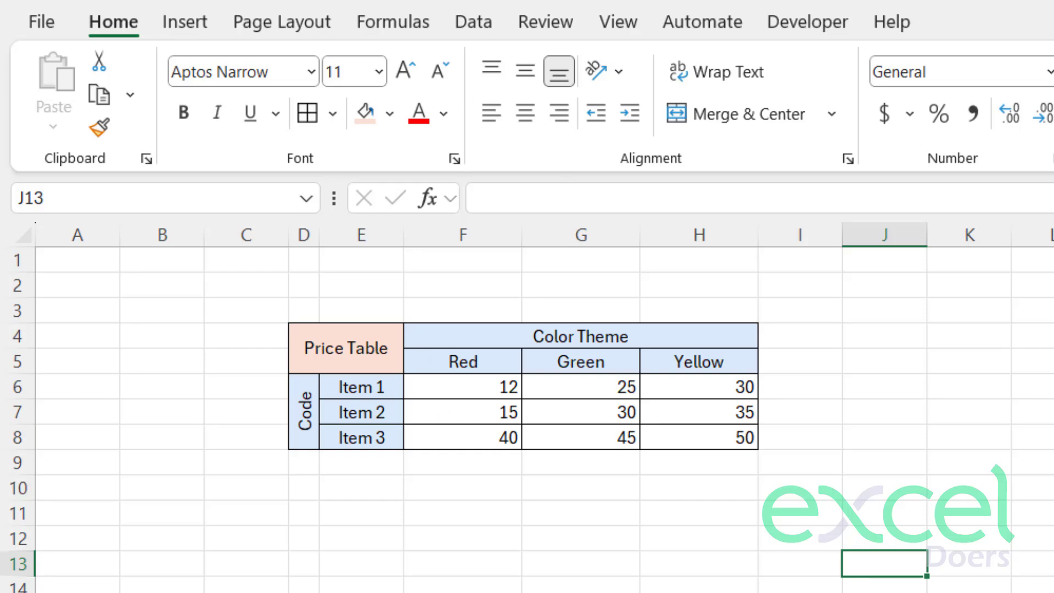
- Turn off gridlines for the sheet from the View tab
left_click(614, 24)
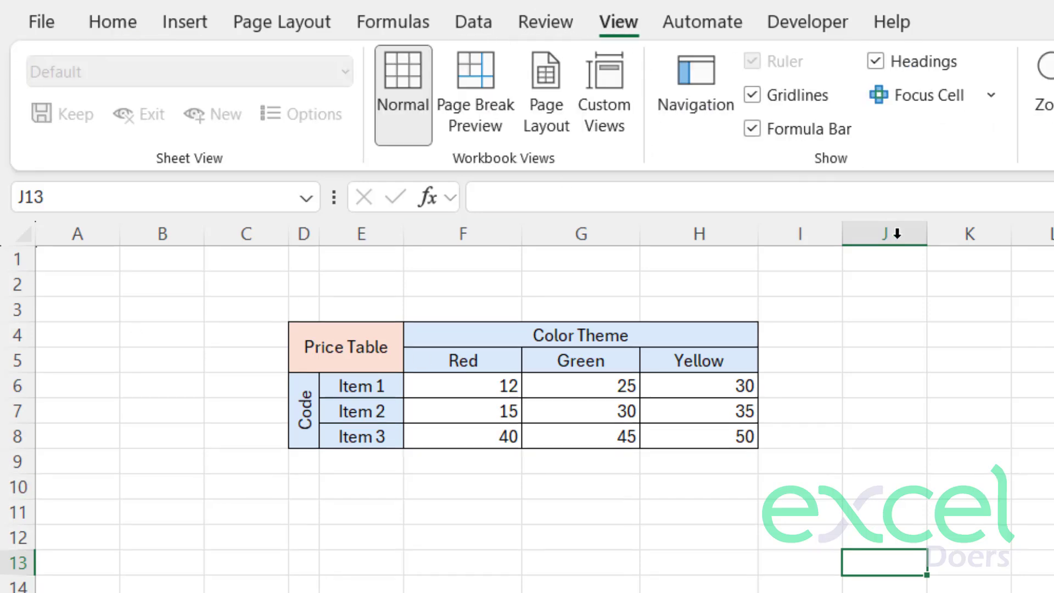
left_click(767, 100)
left_click(1049, 551)
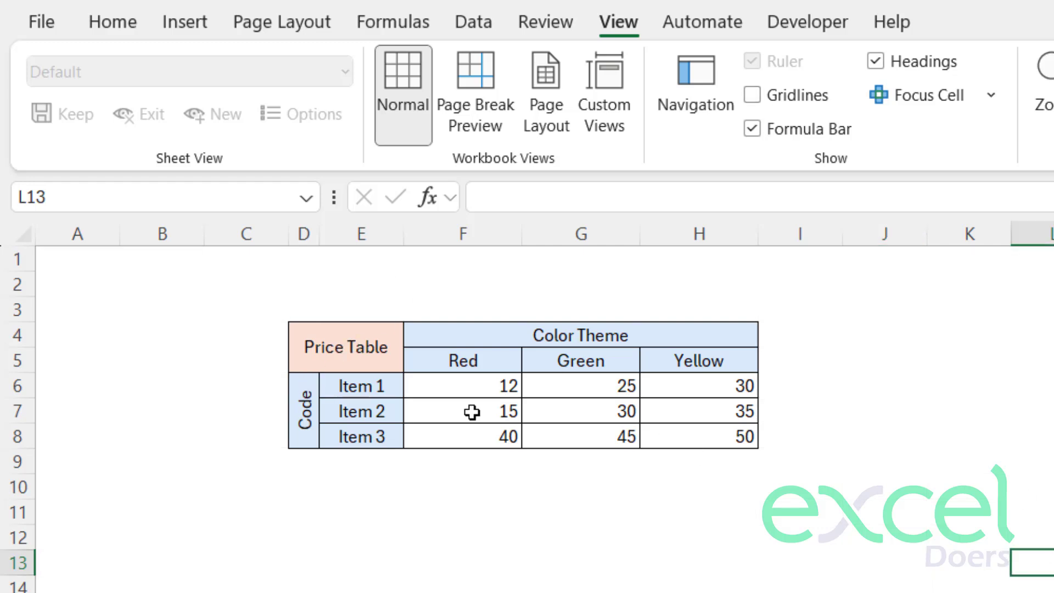
- Increase the height of rows 6–8, then select the price values F6:H8
left_click(666, 409)
left_click_drag(11, 386, 164, 441)
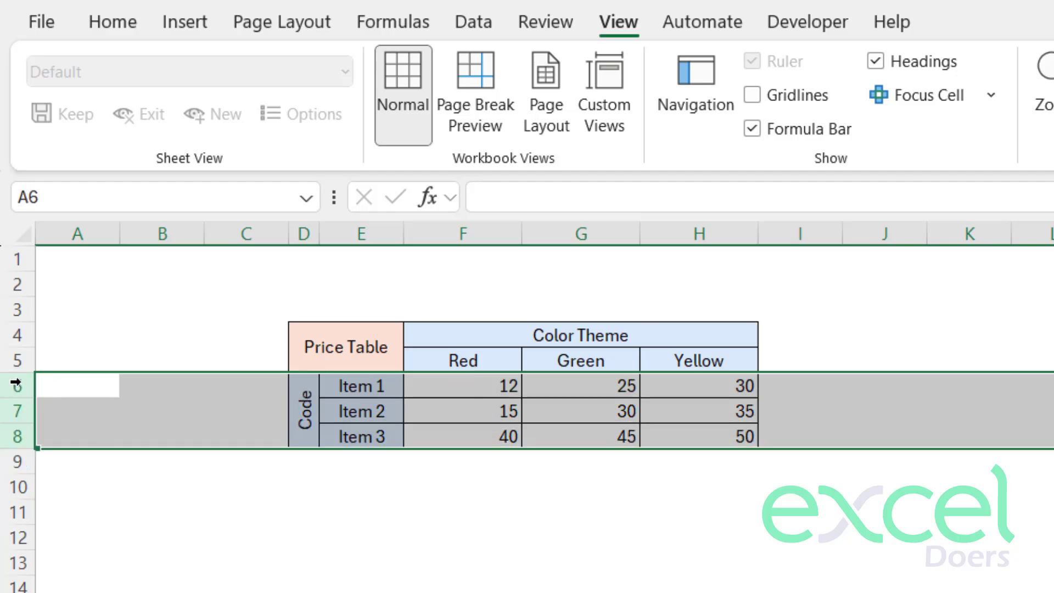
left_click_drag(12, 386, 22, 423)
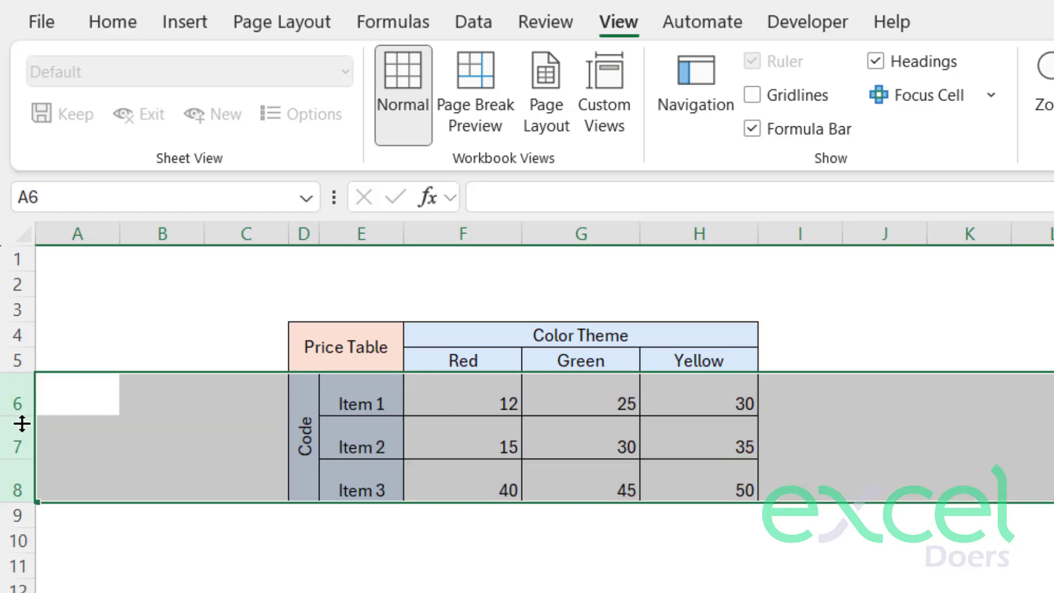
left_click(748, 541)
left_click_drag(730, 487, 466, 402)
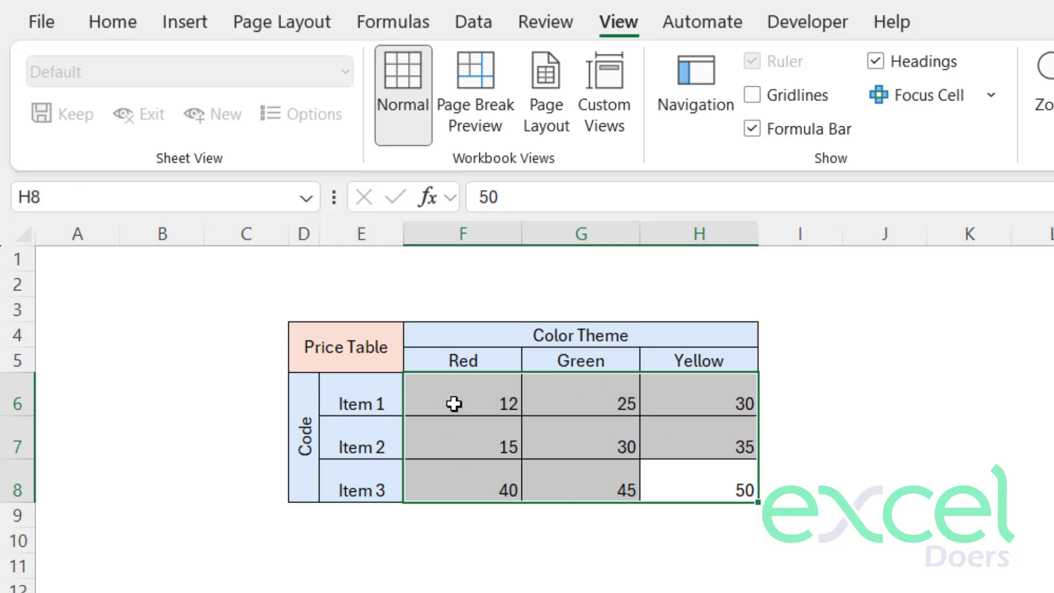
- Apply Center and Middle Align to the price values in F6:H8
left_click(123, 33)
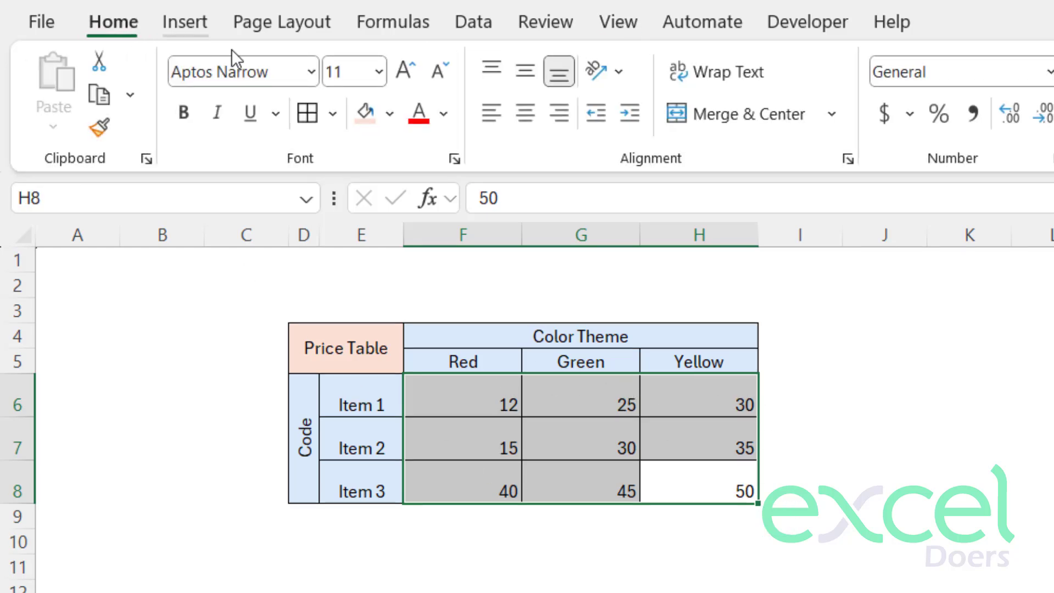
left_click(519, 122)
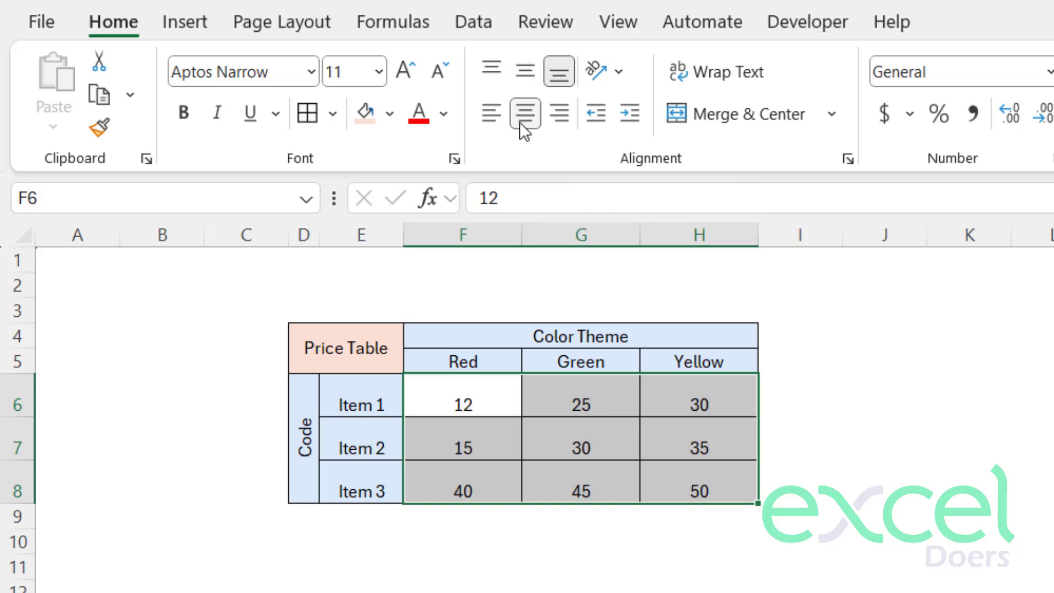
left_click(525, 72)
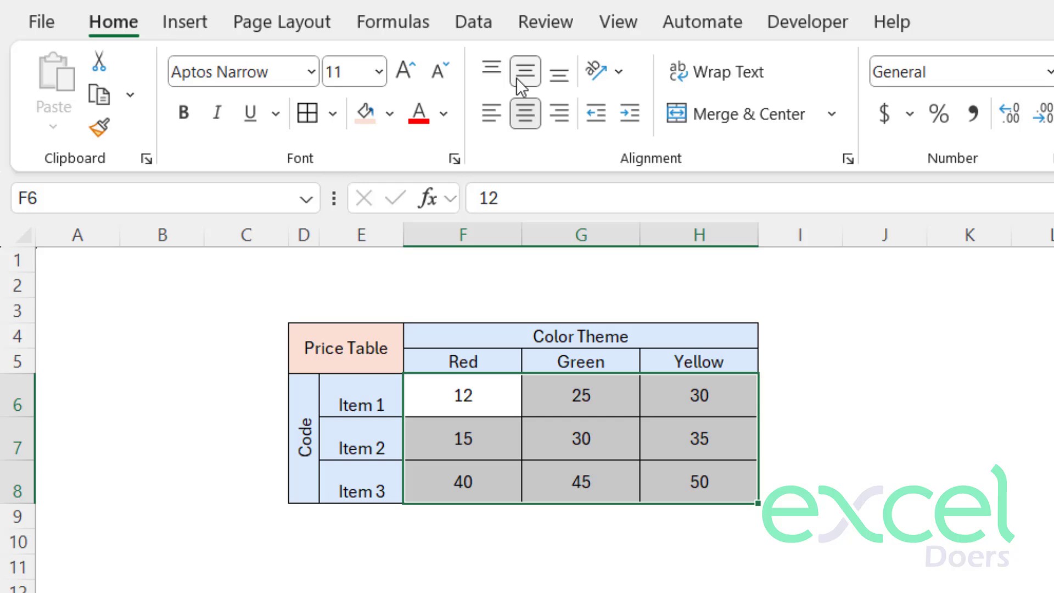
left_click(1049, 517)
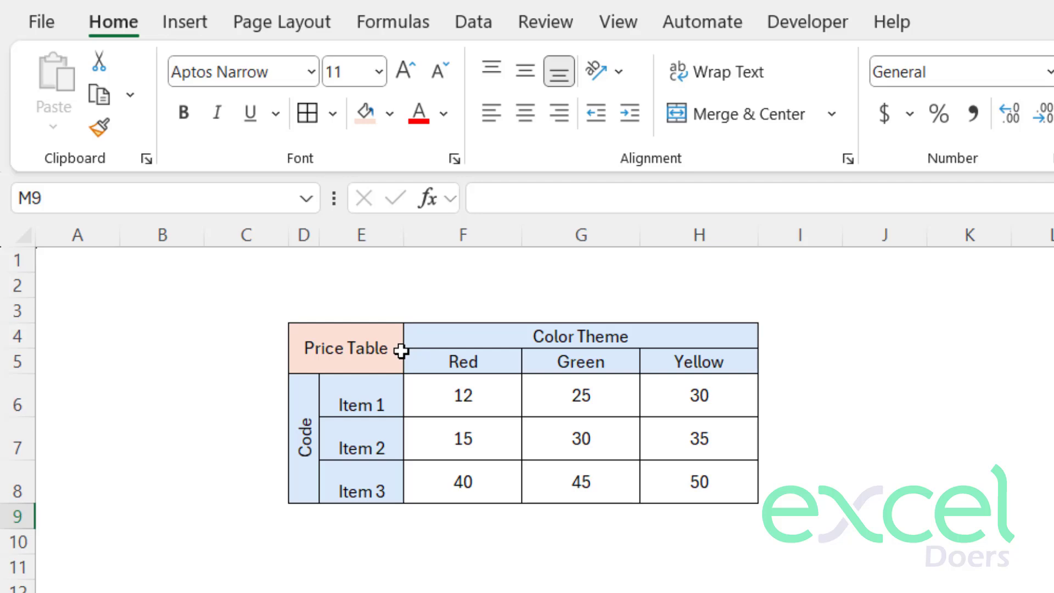
left_click(558, 338)
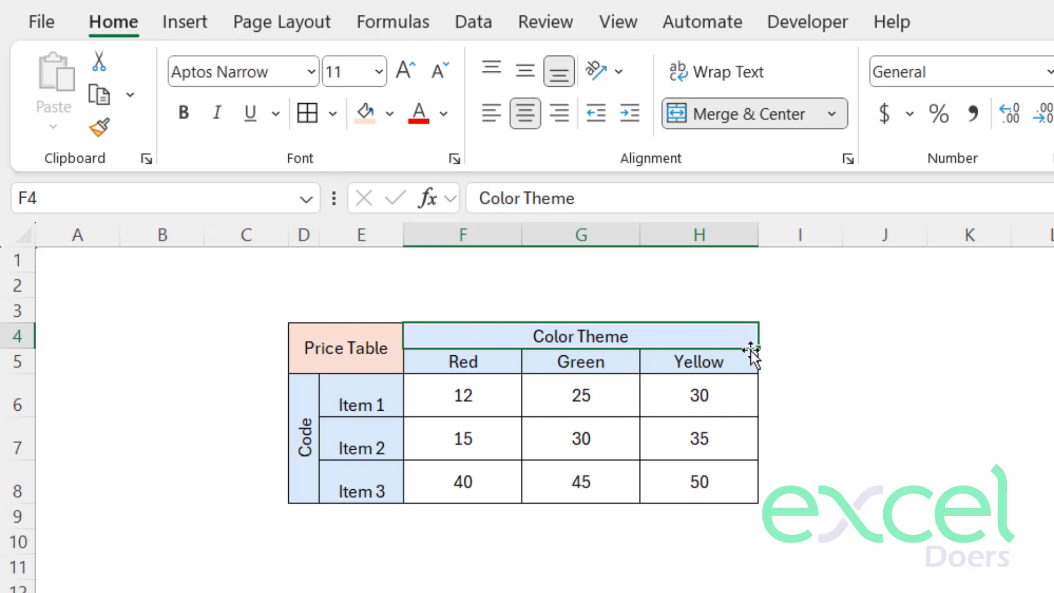
left_click(834, 115)
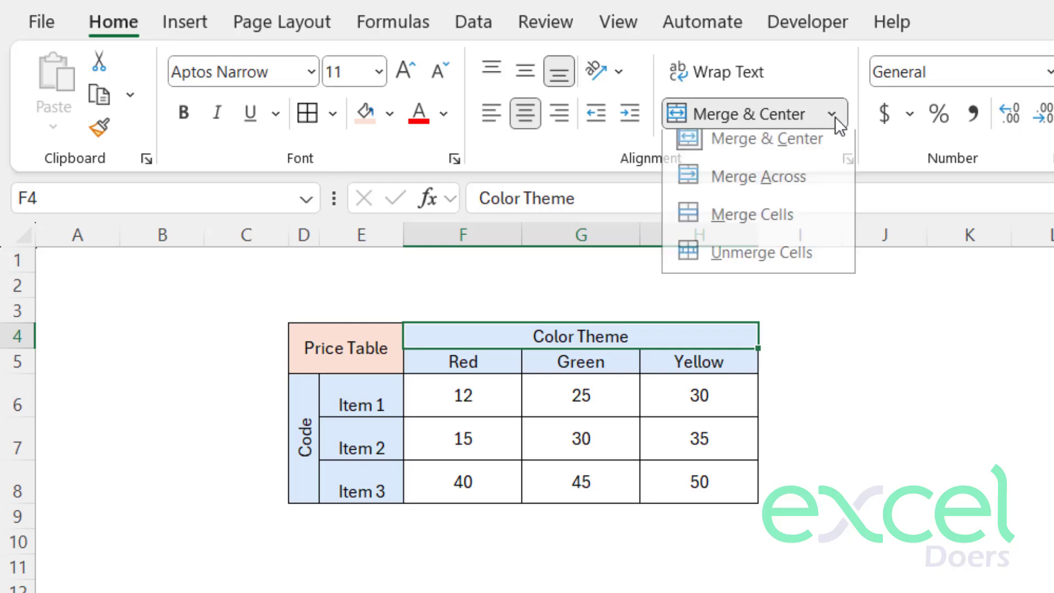
left_click(793, 266)
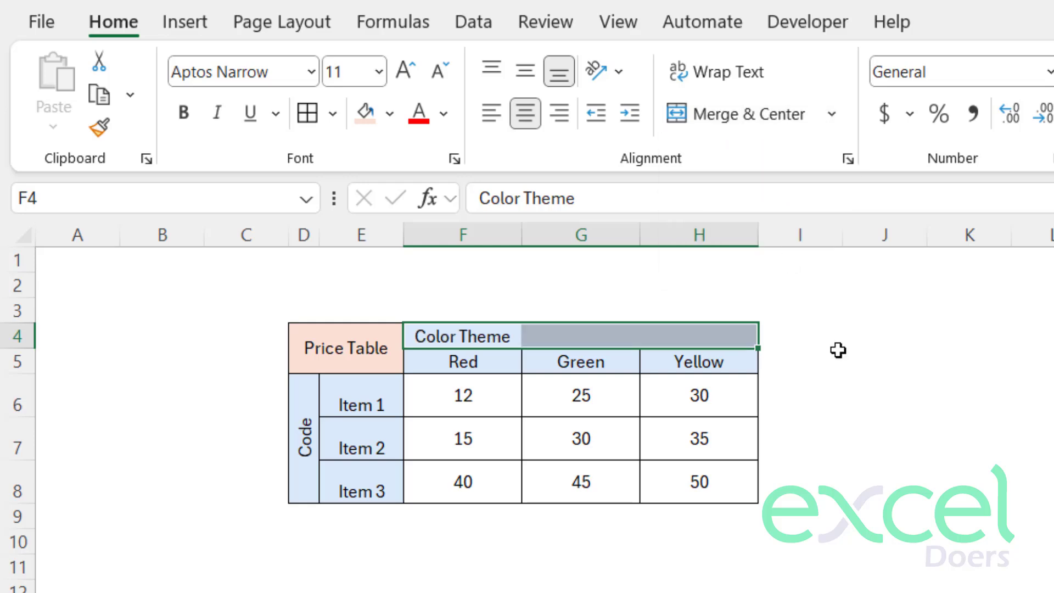
left_click(868, 391)
left_click_drag(479, 334, 694, 344)
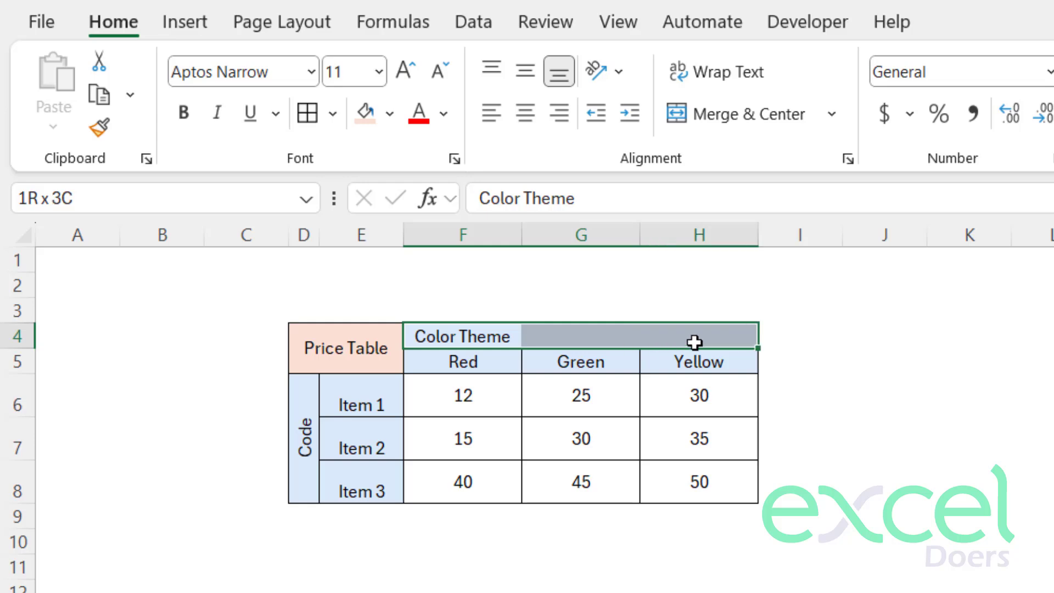
left_click(801, 110)
left_click(1010, 440)
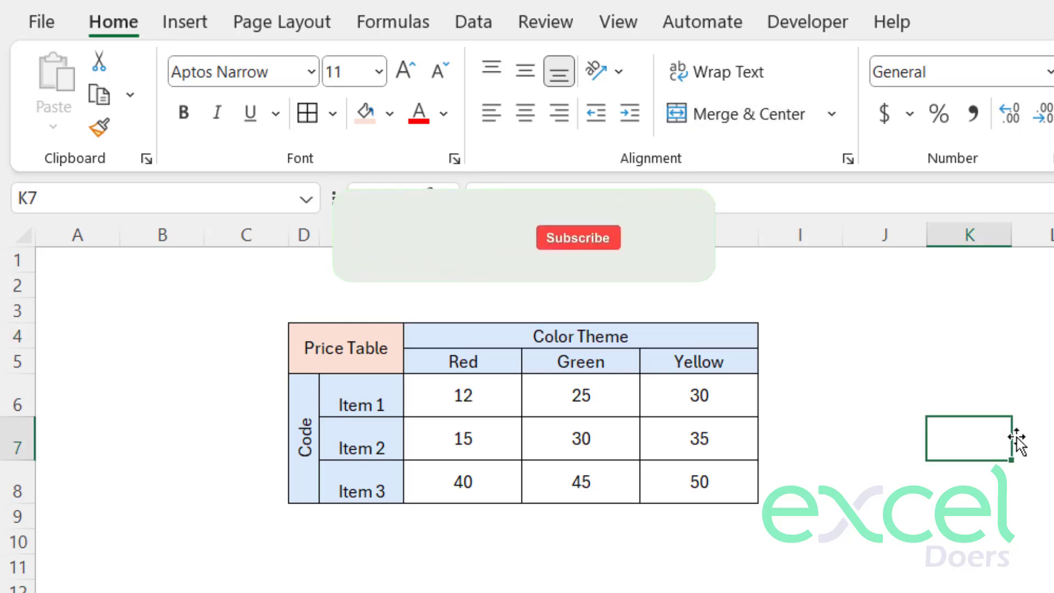